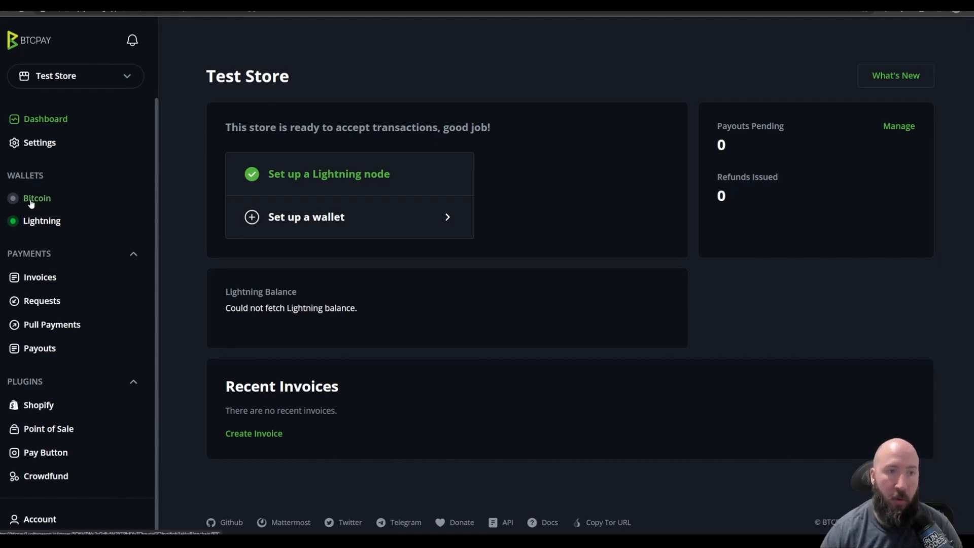
Open the store's Bitcoin wallet setup and examine the hot and watch-only options for creating a new wallet.
left_click(31, 203)
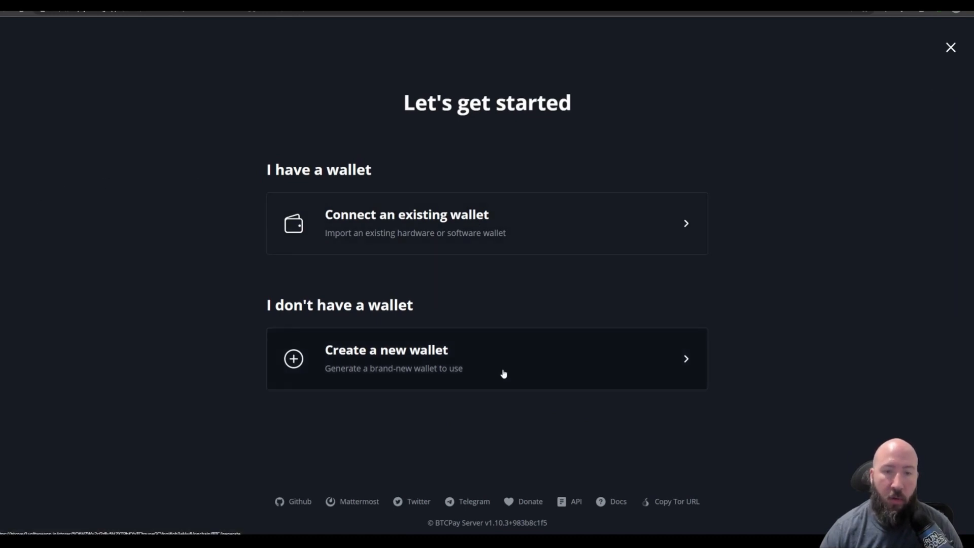
left_click(427, 366)
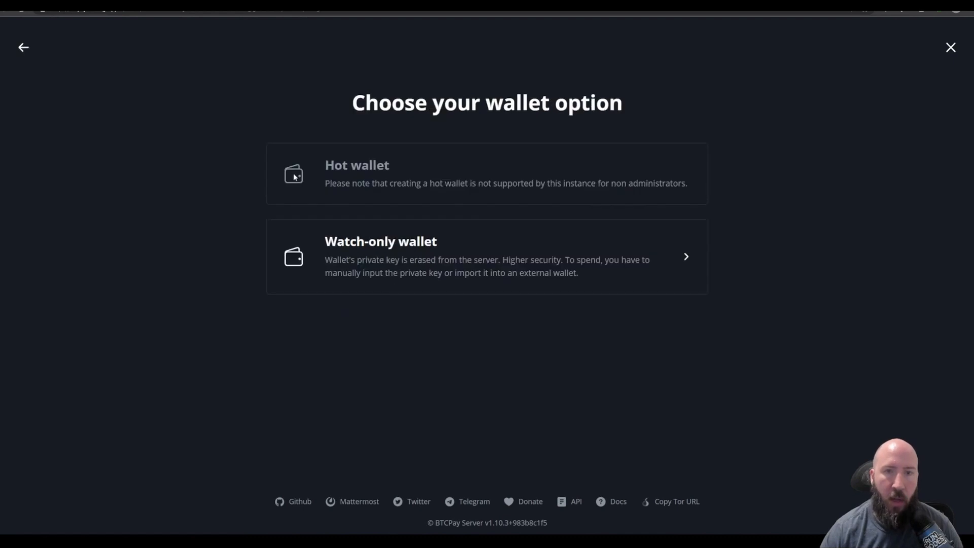
triple_click(405, 183)
left_click(436, 218)
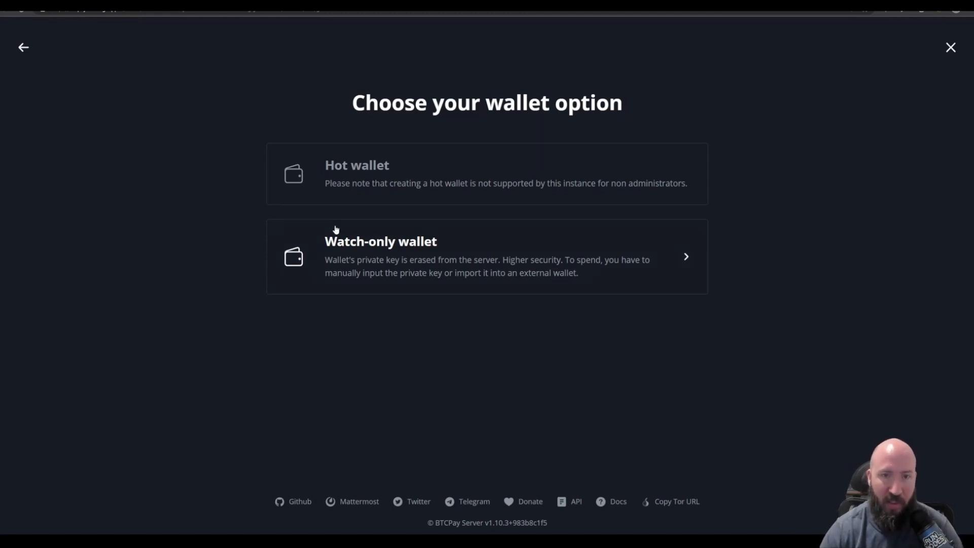
left_click(424, 259)
left_click(20, 50)
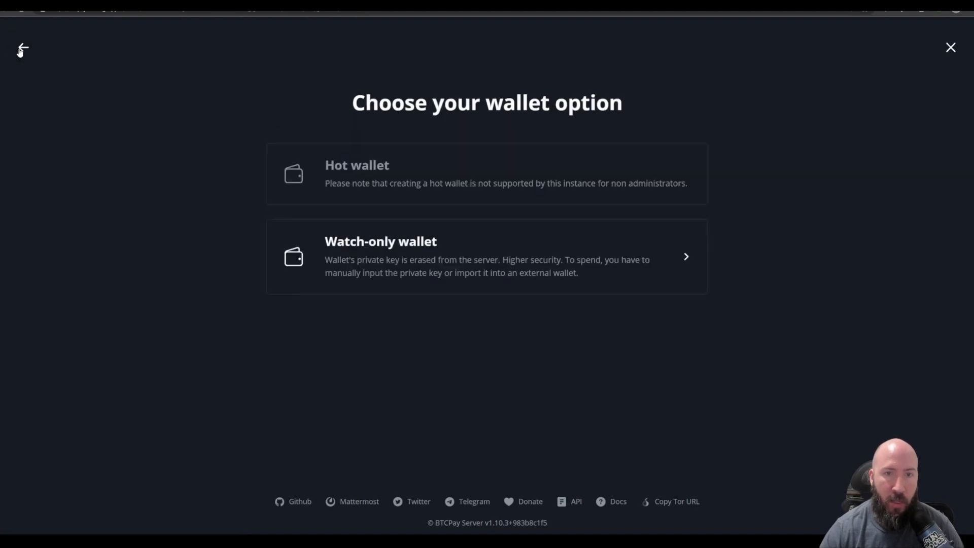
left_click(20, 49)
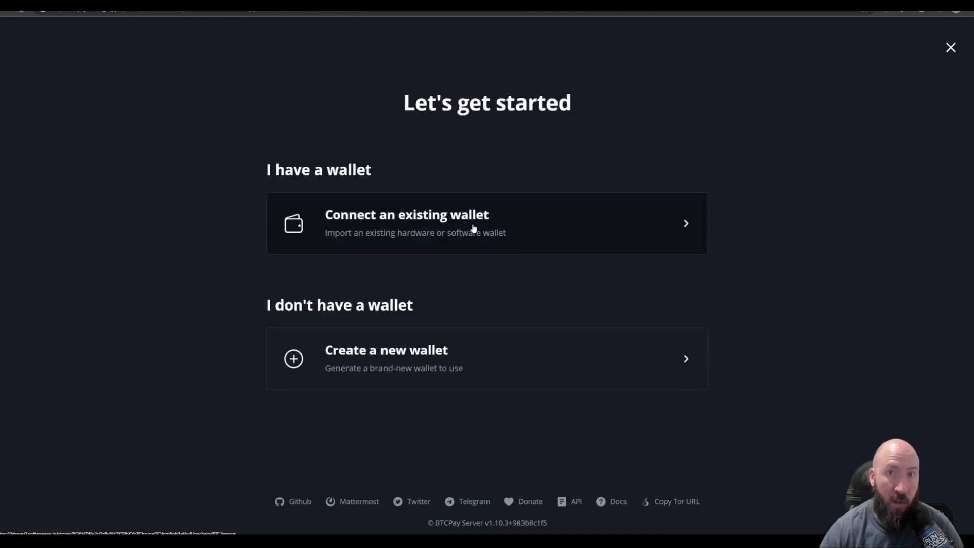
Choose to connect an existing wallet by entering its extended public key.
left_click(480, 234)
scroll(465, 224, "down", 2)
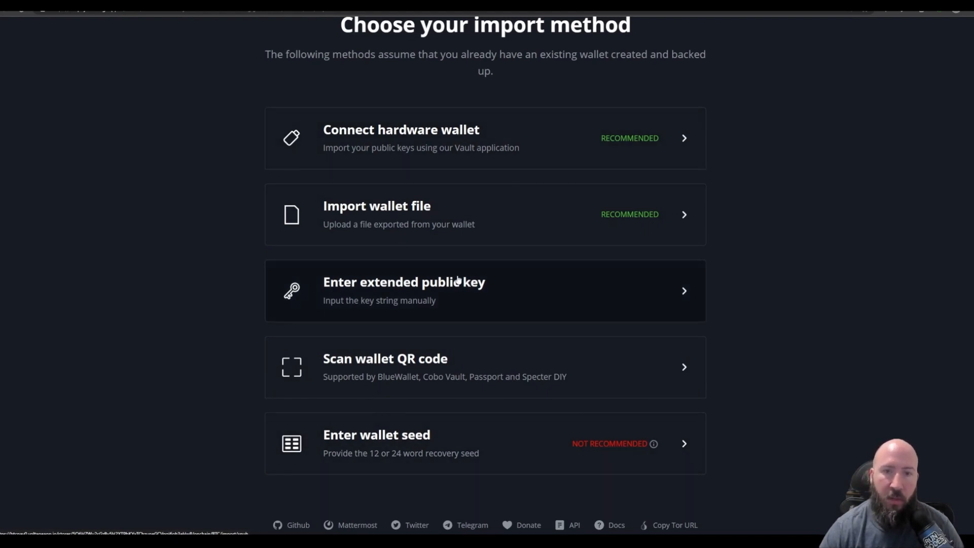
left_click(536, 296)
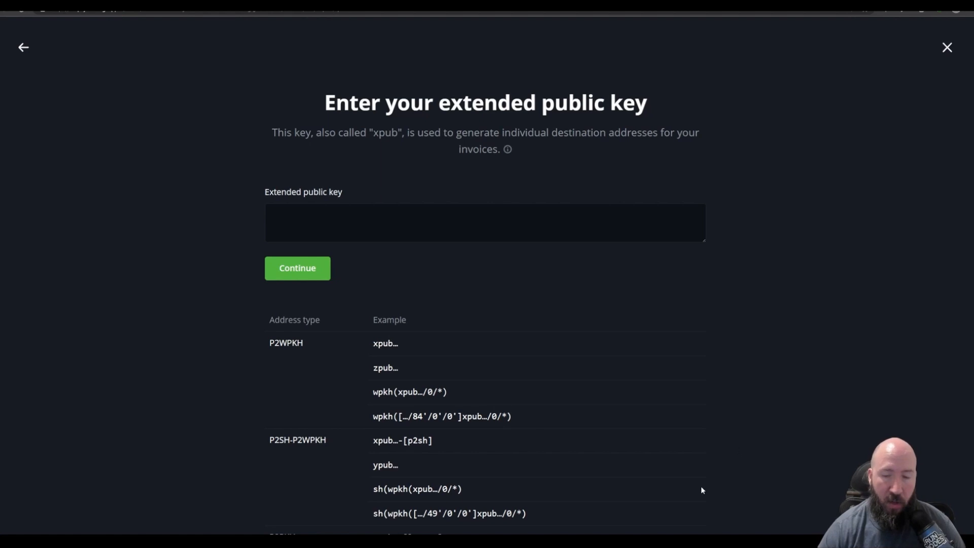
Switch to Sparrow Wallet and create a new wallet named testbtcpay.
left_click(630, 541)
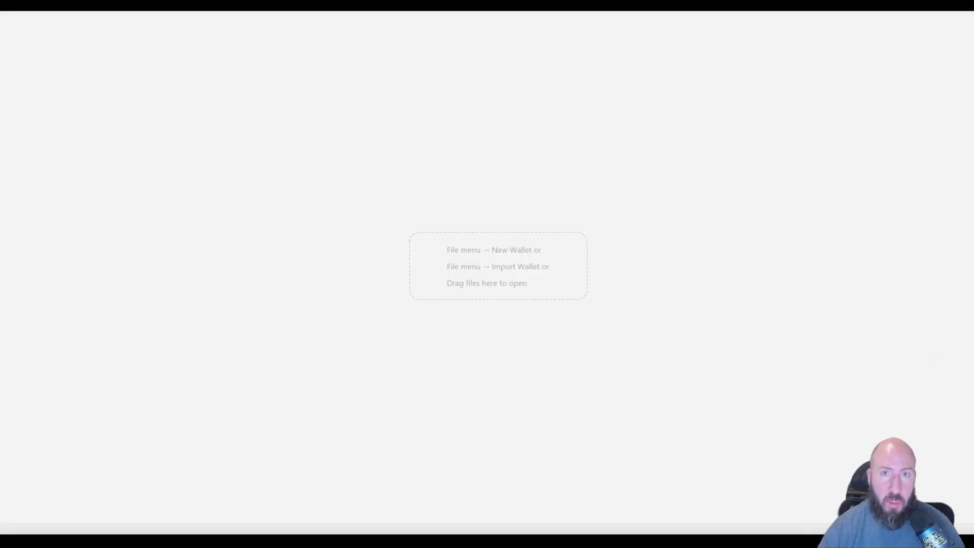
left_click(6, 10)
left_click(16, 14)
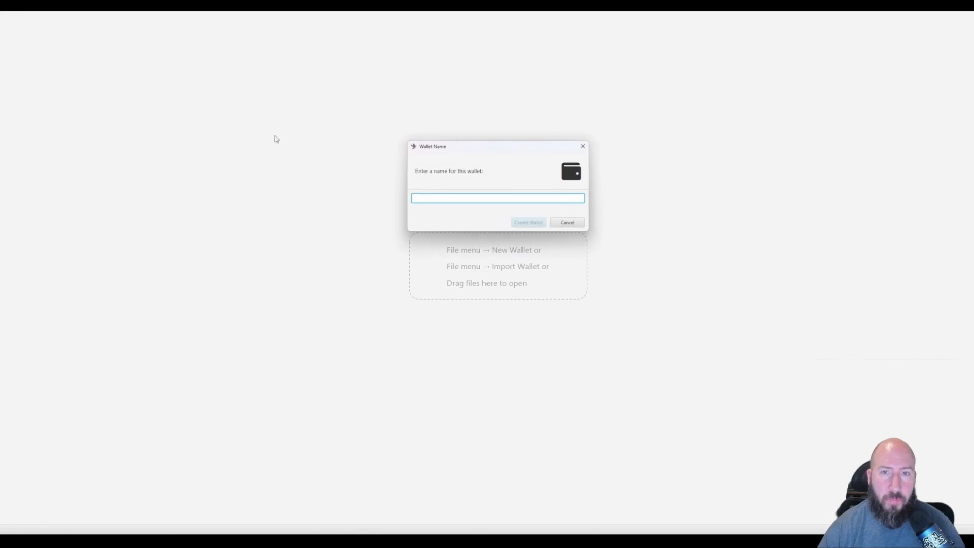
type("te")
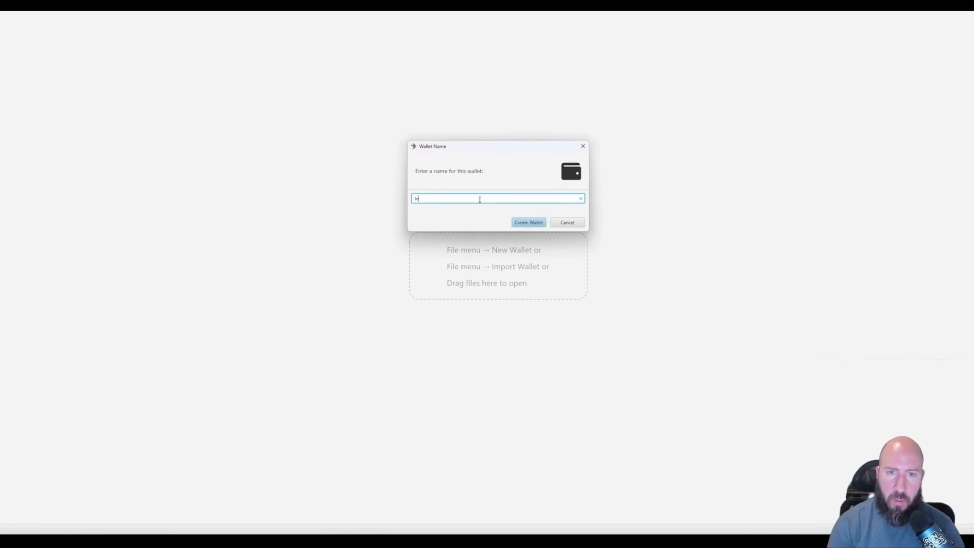
type("stbtcpay")
left_click(529, 222)
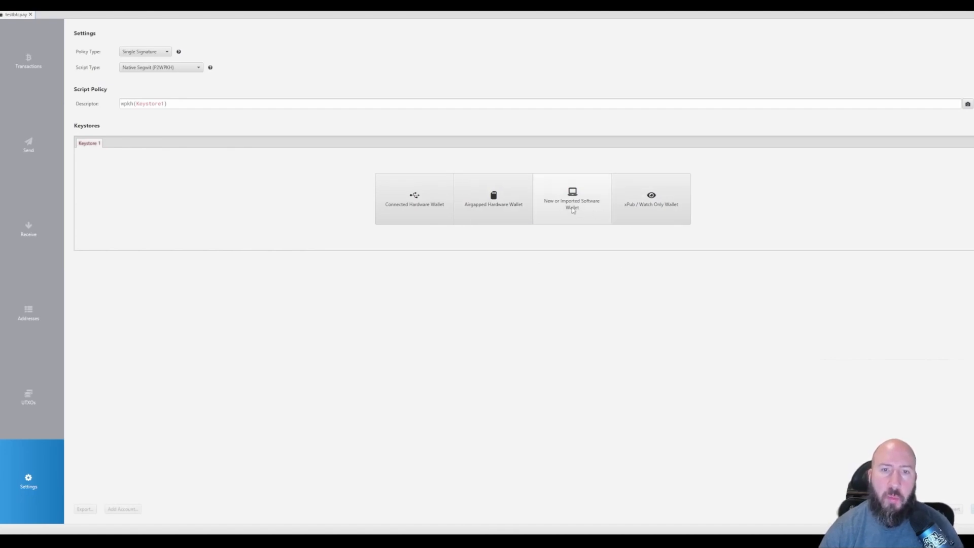
Generate a new 12-word mnemonic seed for a software wallet keystore.
left_click(581, 207)
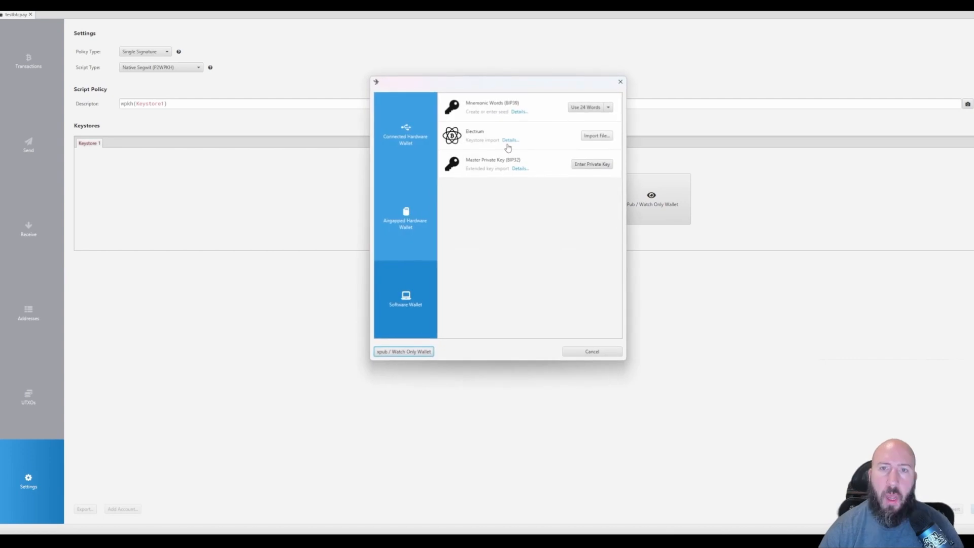
left_click(604, 107)
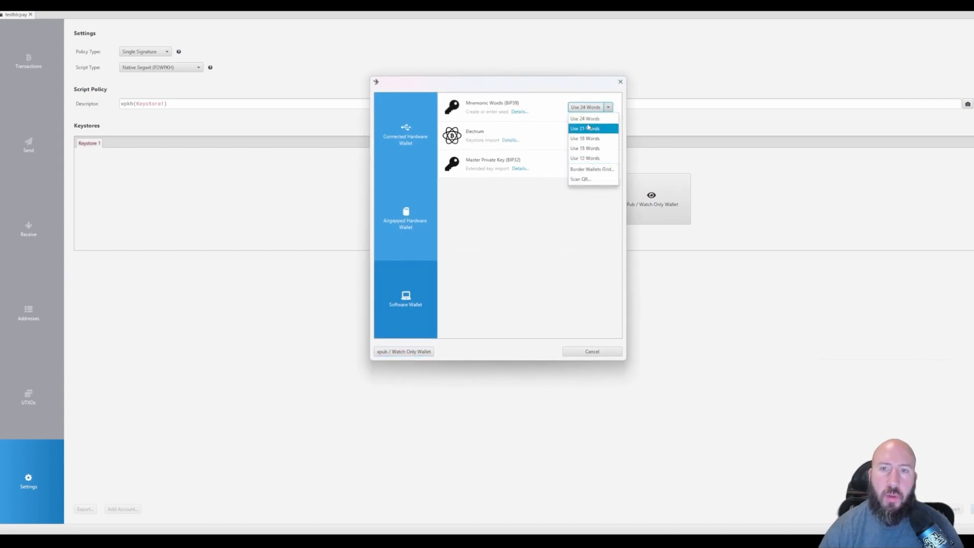
left_click(590, 159)
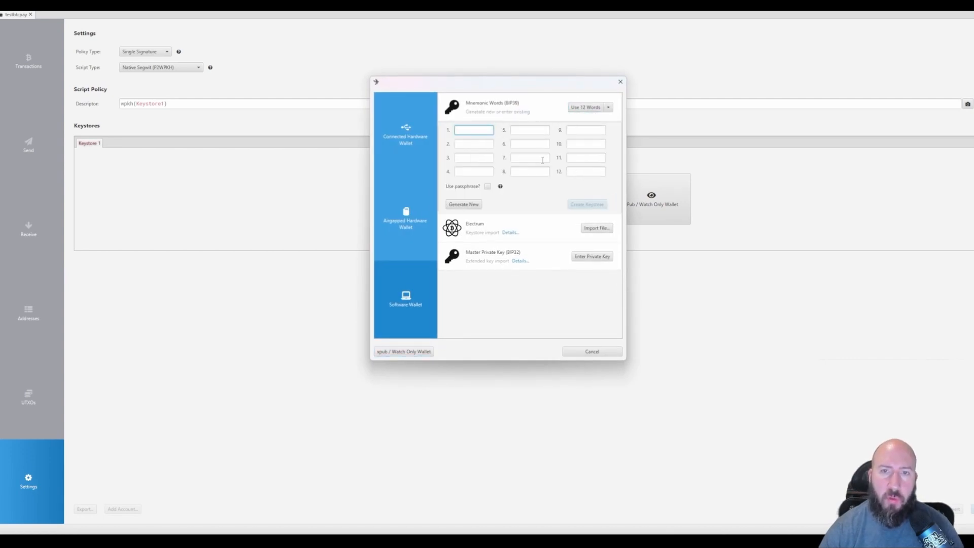
left_click(465, 204)
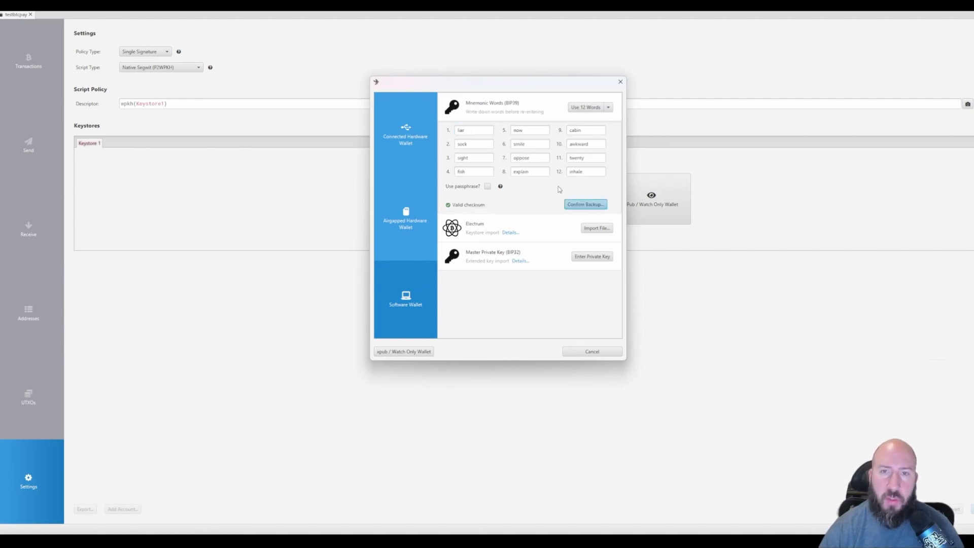
Confirm the seed backup by re-entering the mnemonic words, and import the keystore with the default derivation path.
left_click(583, 205)
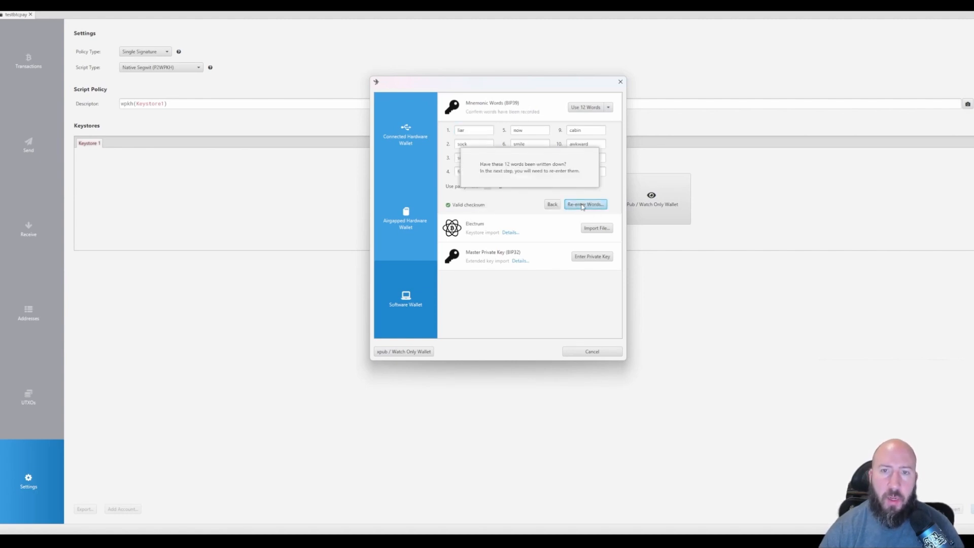
left_click(582, 205)
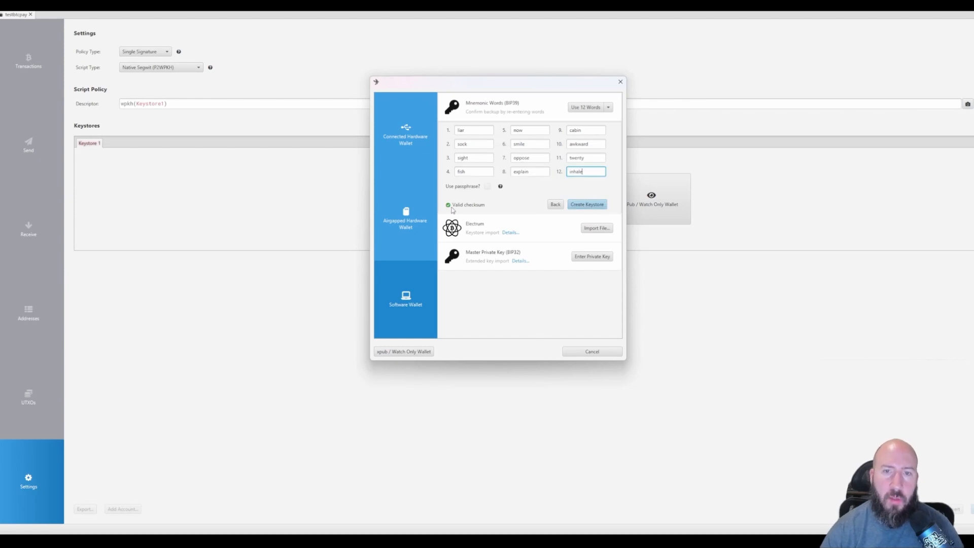
left_click(590, 207)
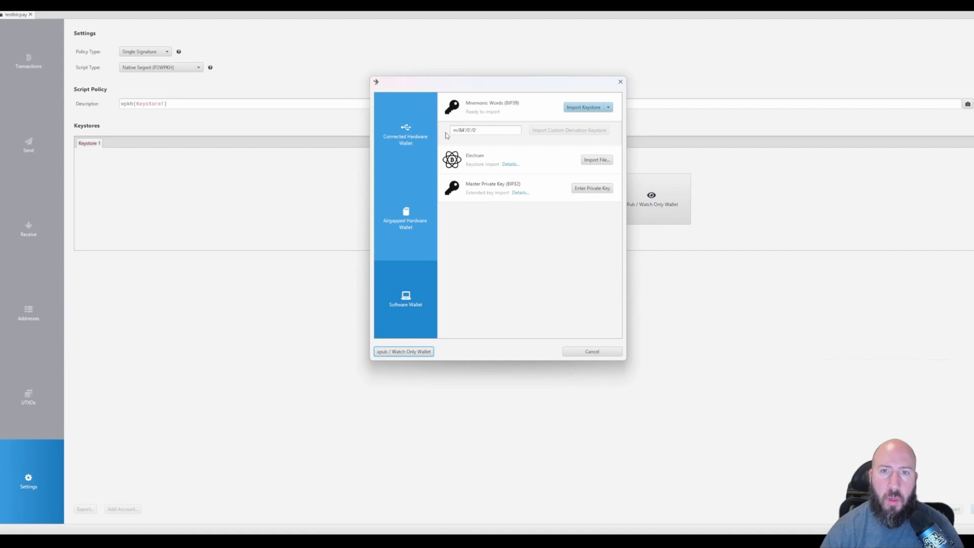
left_click(591, 110)
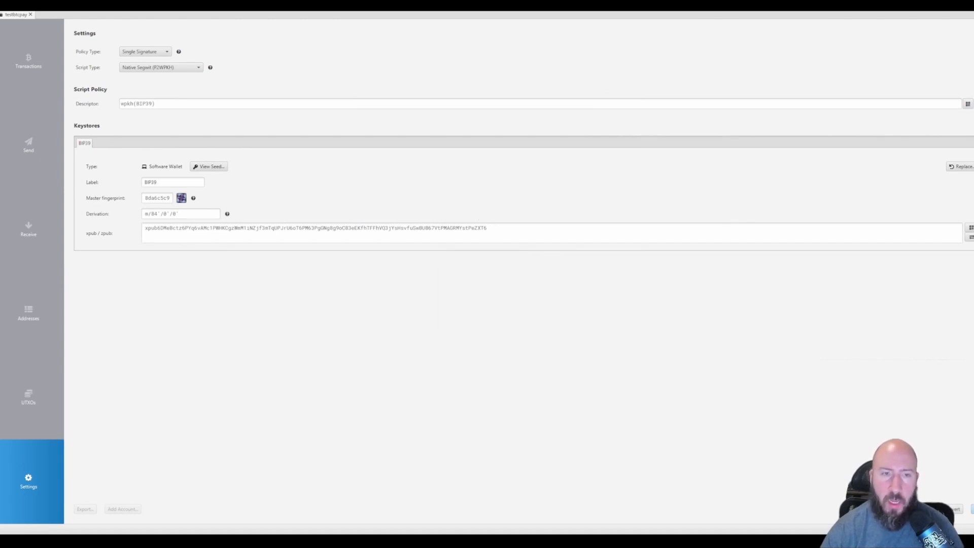
Apply the wallet settings without a password and copy the keystore's extended public key.
left_click(972, 509)
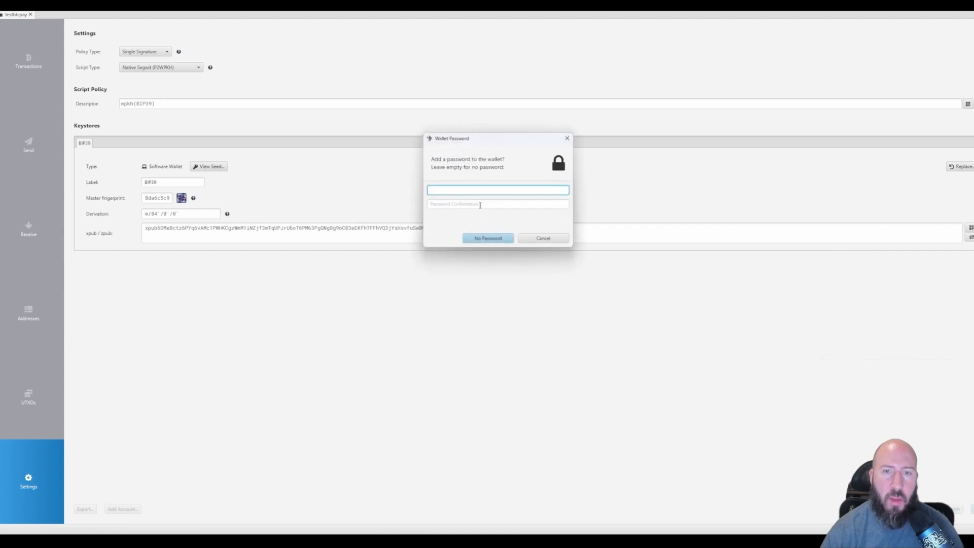
left_click(478, 237)
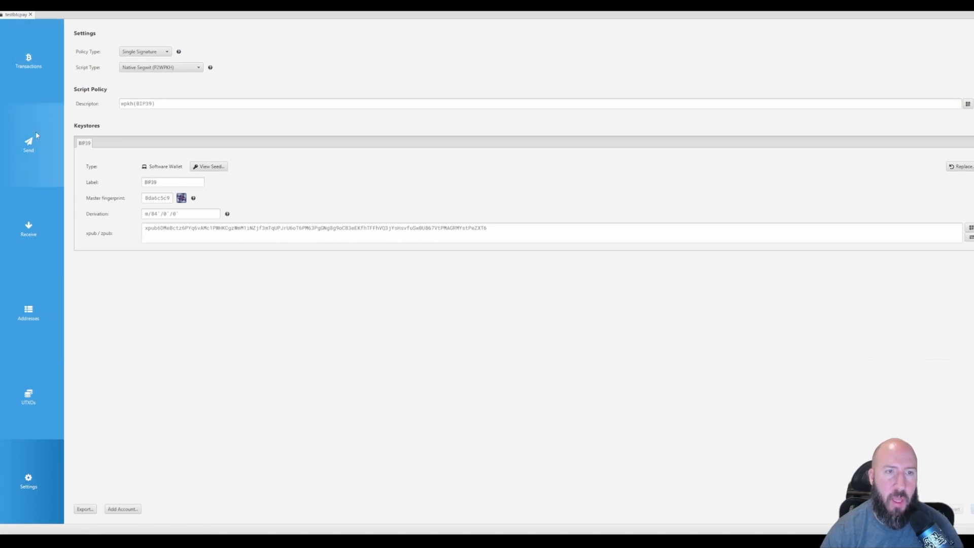
left_click_drag(486, 228, 144, 228)
right_click(166, 233)
left_click(176, 237)
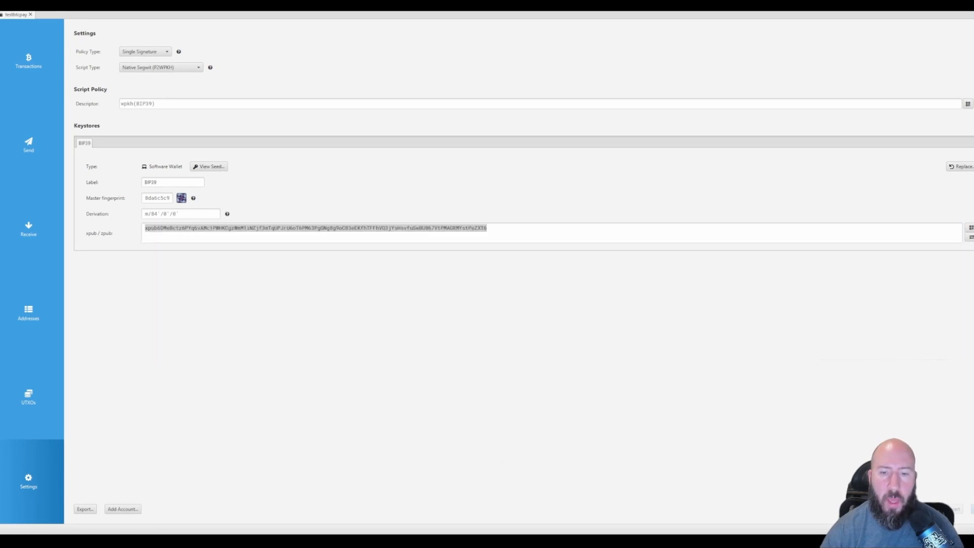
Switch back to BTCPay Server and submit the copied key as the extended public key.
mouse_move(513, 534)
left_click(516, 514)
left_click(379, 223)
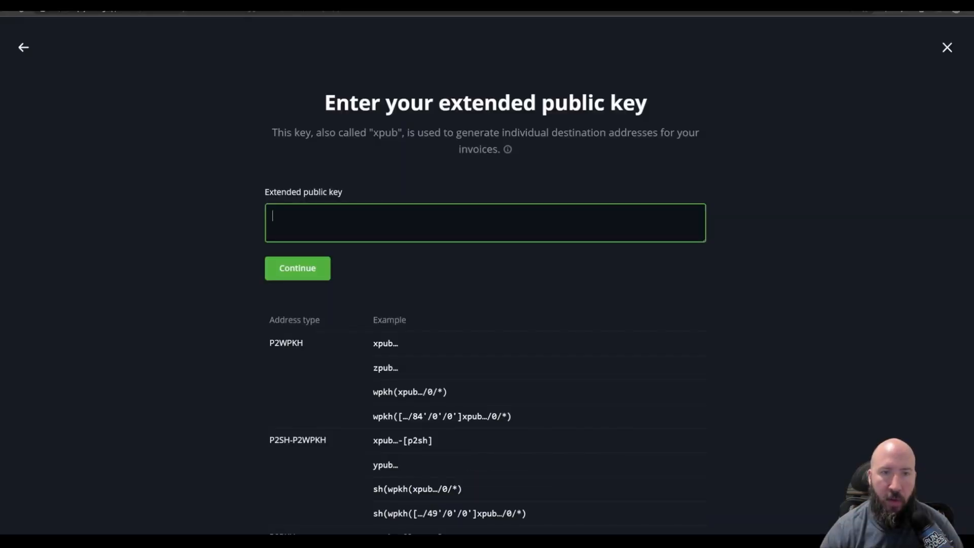
key("ctrl+v")
left_click(185, 397)
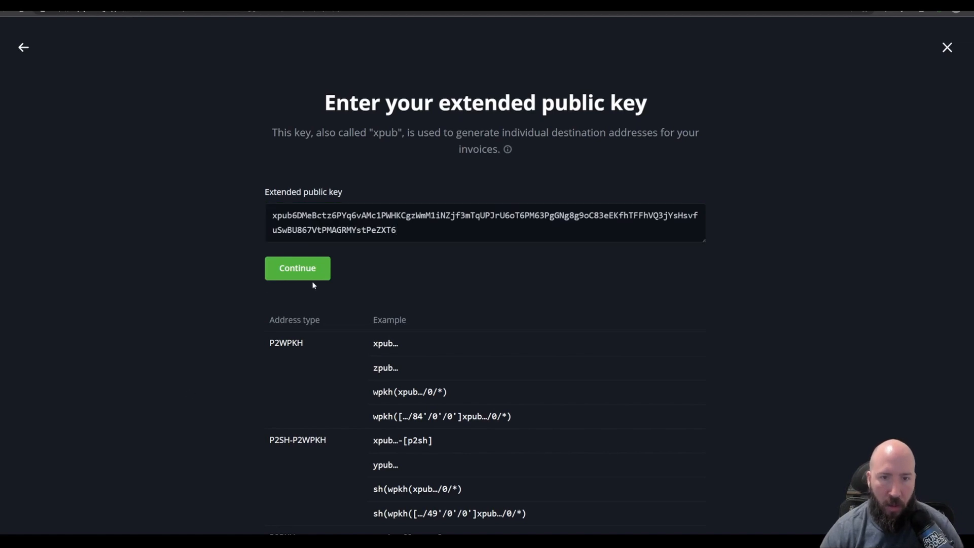
left_click(305, 271)
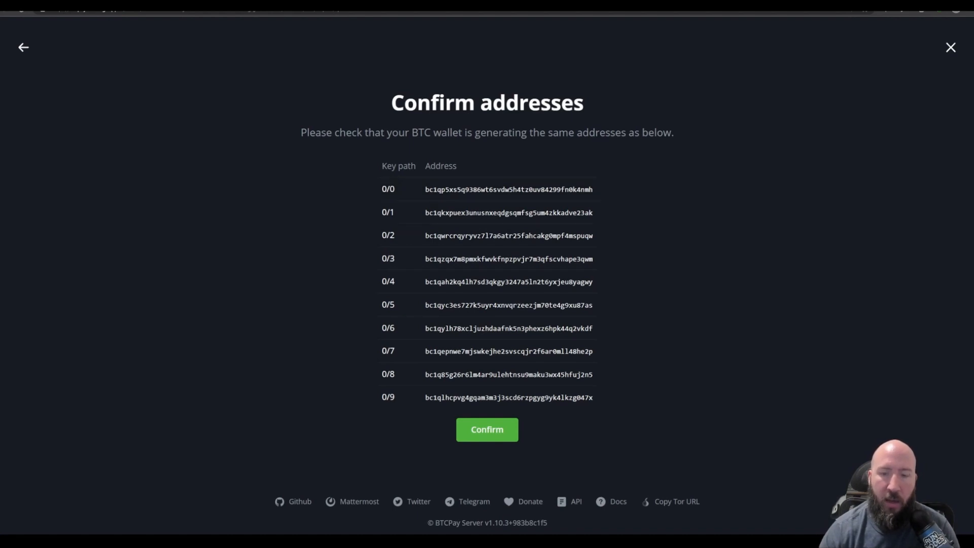
Compare Sparrow's first receive address with the 0/0 address in BTCPay Server, and confirm the generated addresses.
left_click(630, 537)
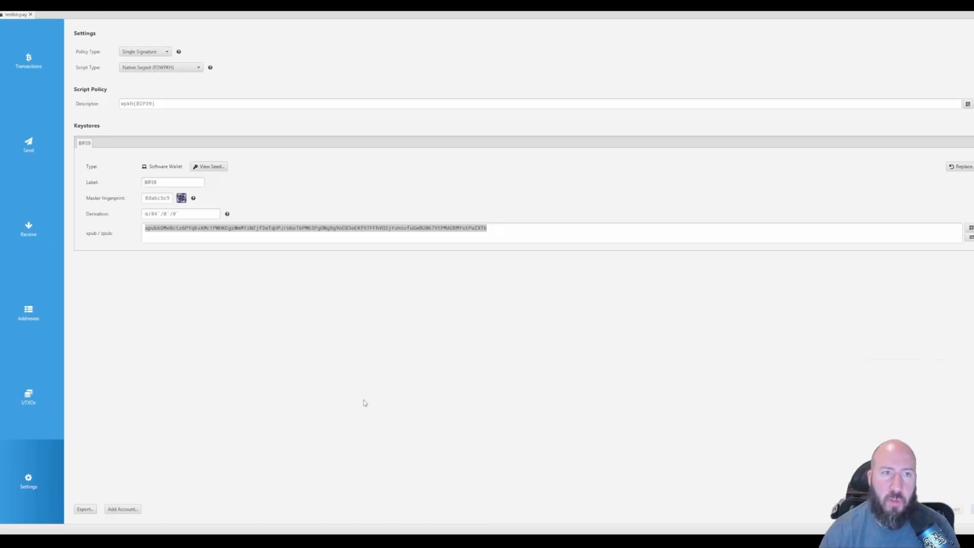
left_click(37, 236)
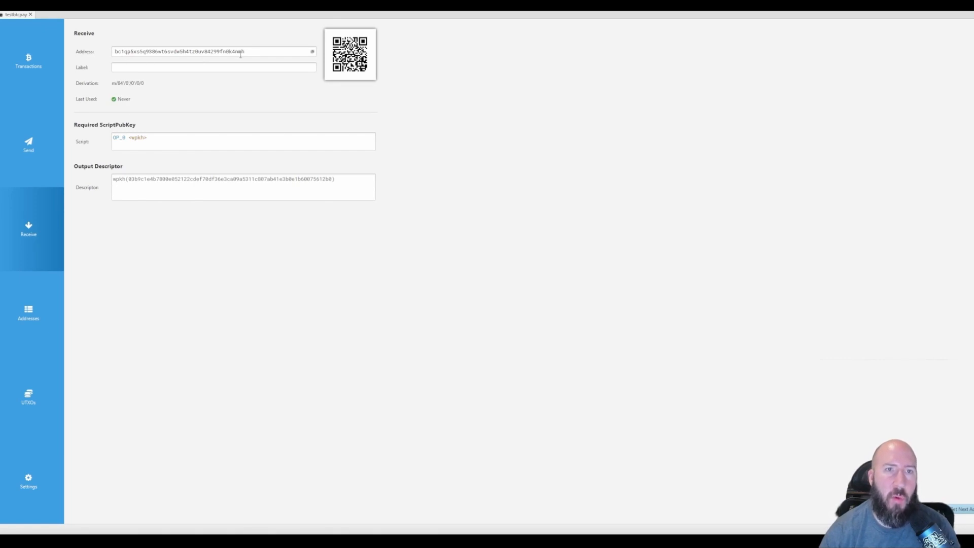
key("alt+Tab")
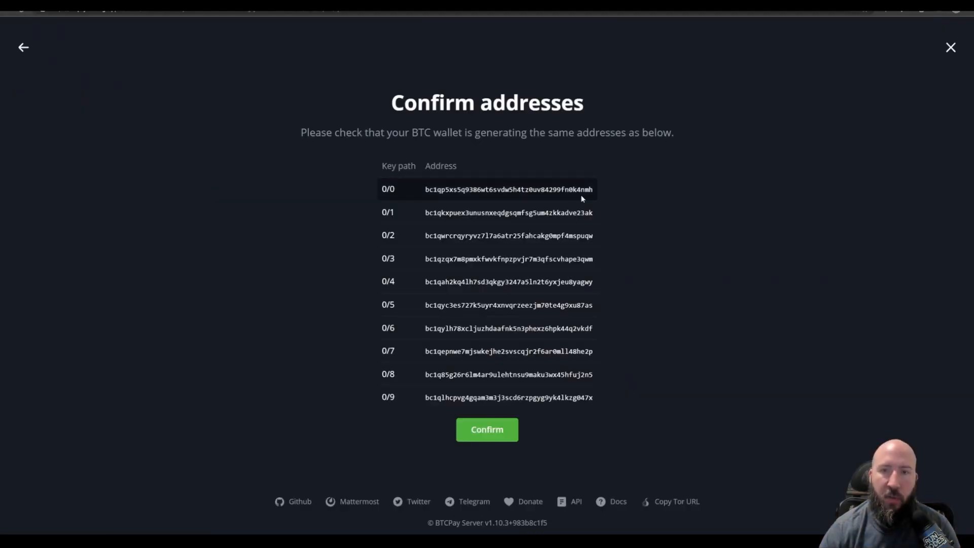
left_click_drag(425, 190, 594, 187)
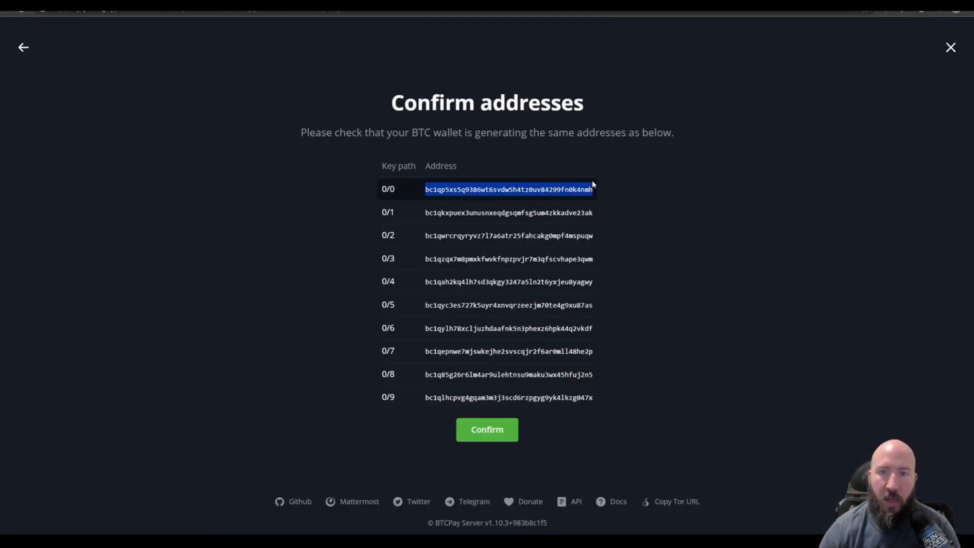
left_click(690, 270)
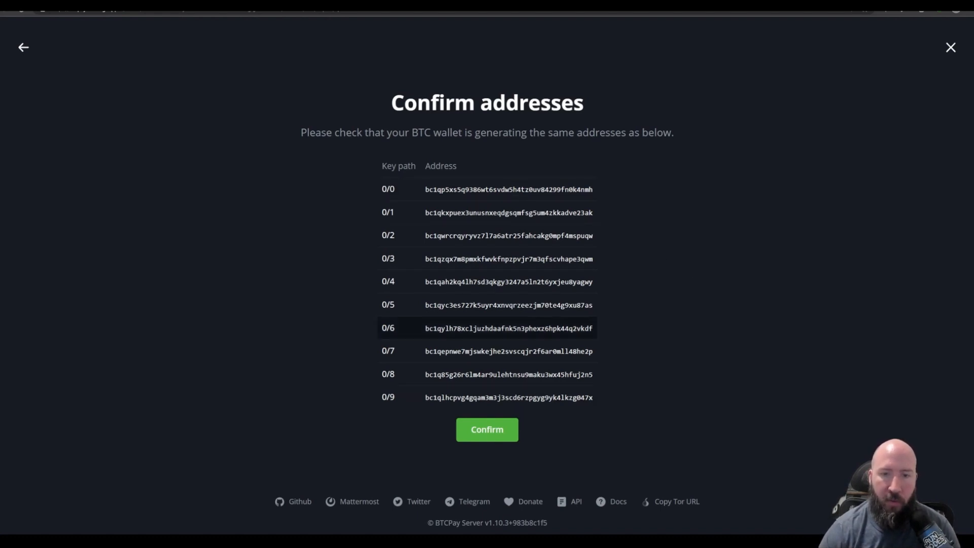
left_click(488, 430)
Enter sparrowhotwallet as the label in the Test Store's BTC wallet settings.
scroll(679, 239, "down", 3)
scroll(700, 271, "up", 1)
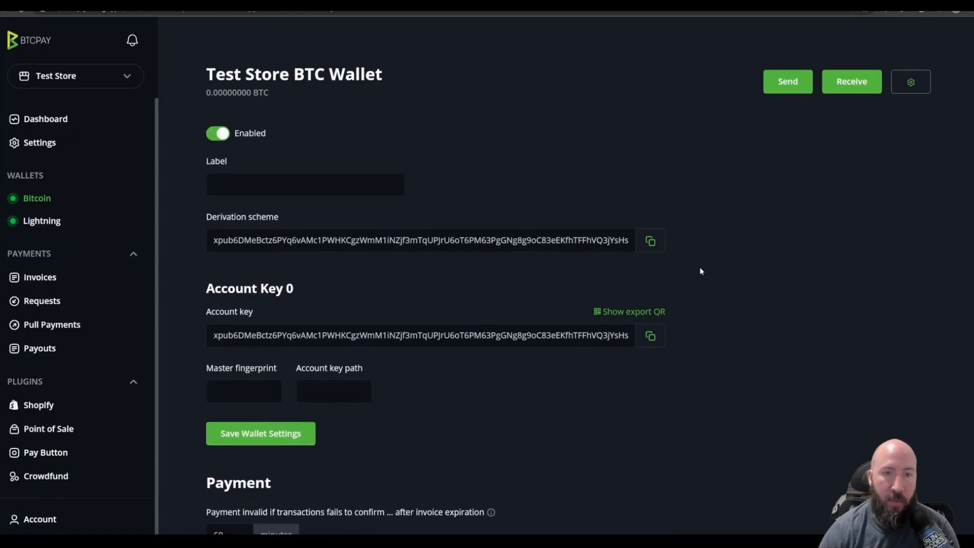
scroll(700, 271, "up", 1)
left_click(285, 206)
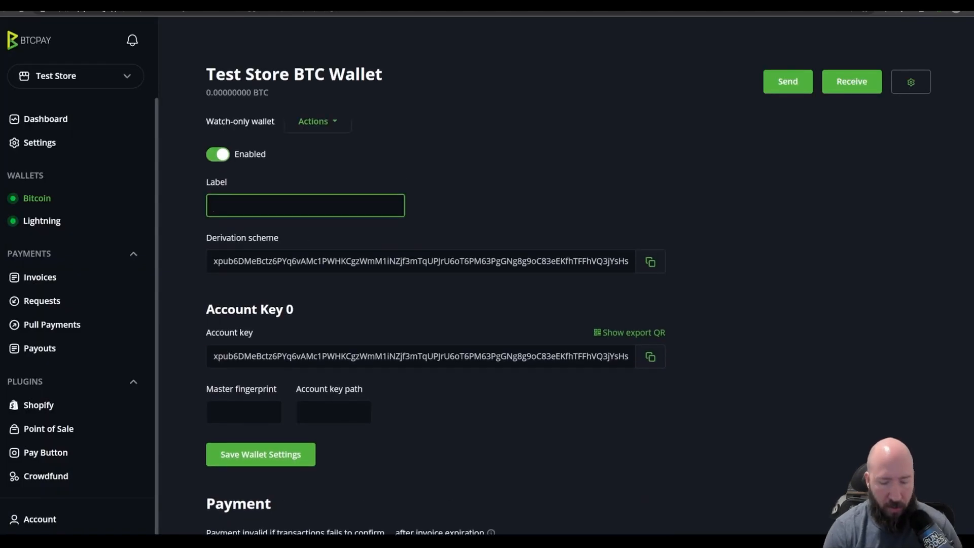
type("sparrow")
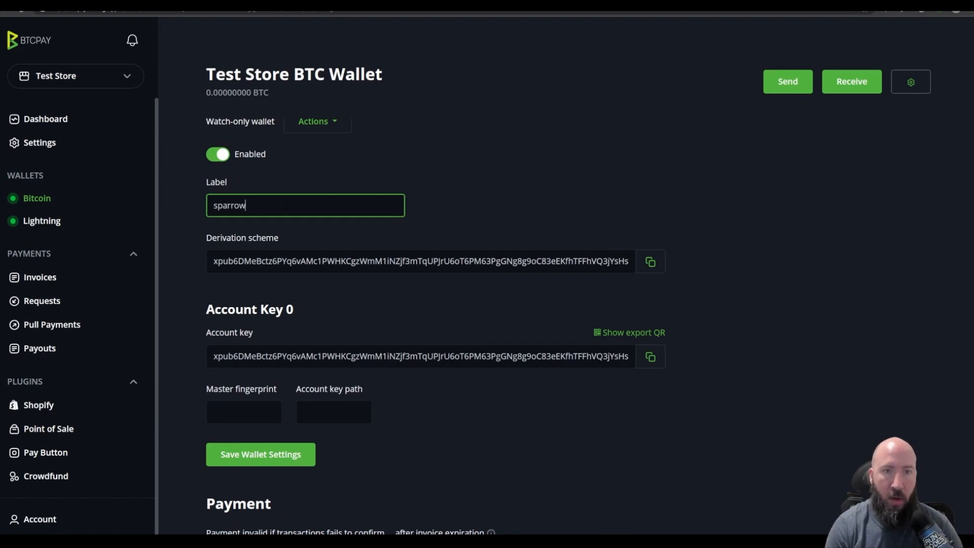
type("hotwallet")
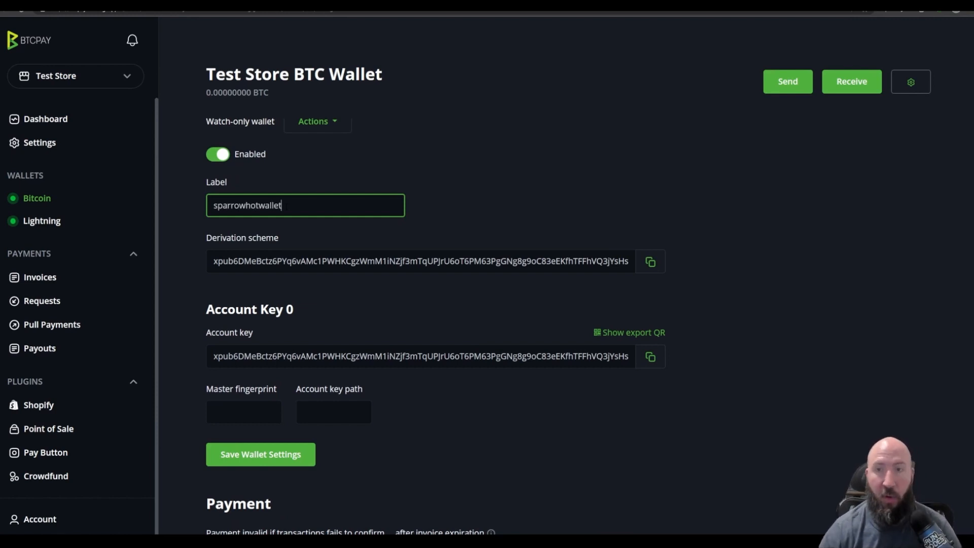
left_click(506, 185)
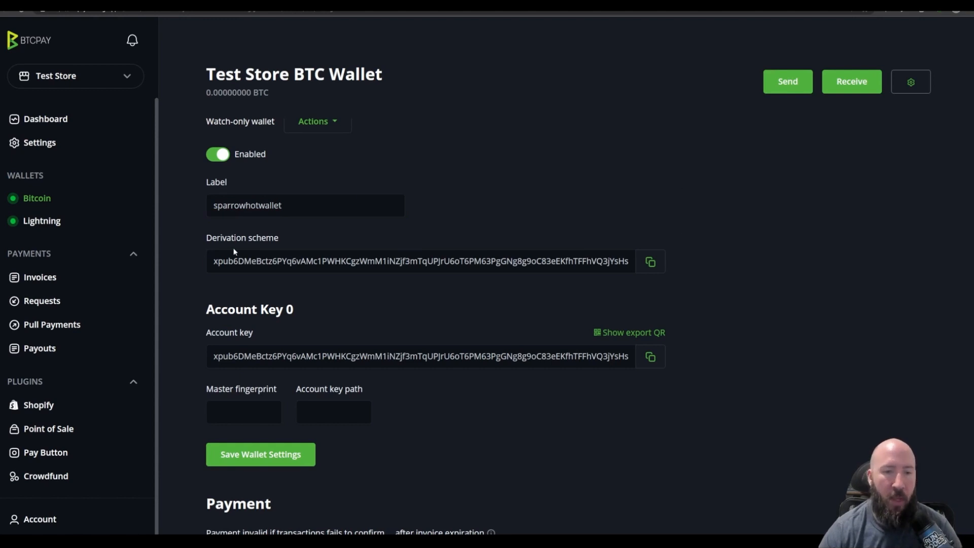
Set the store's BTC payment rule to consider invoices settled when the payment transaction has at least 1 confirmation.
scroll(311, 239, "down", 7)
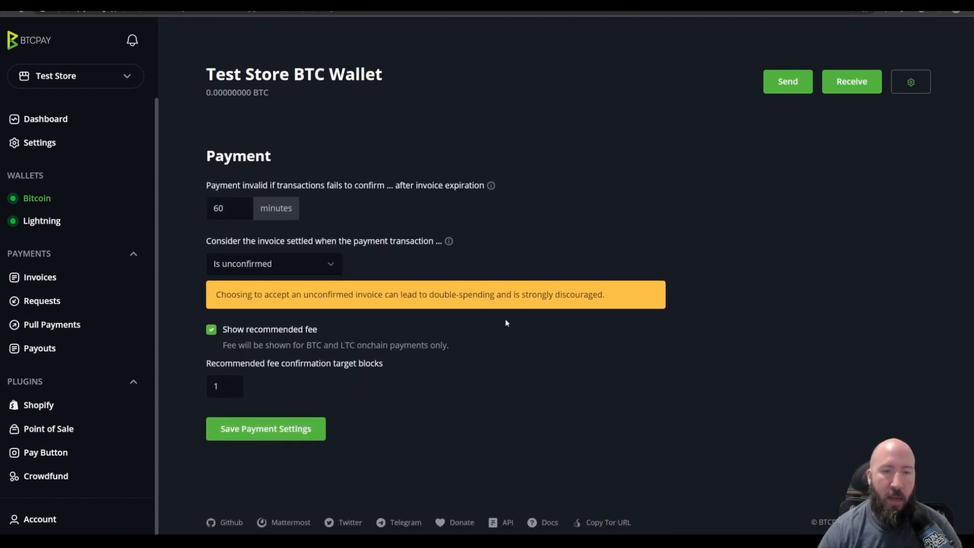
left_click(287, 432)
scroll(267, 261, "up", 2)
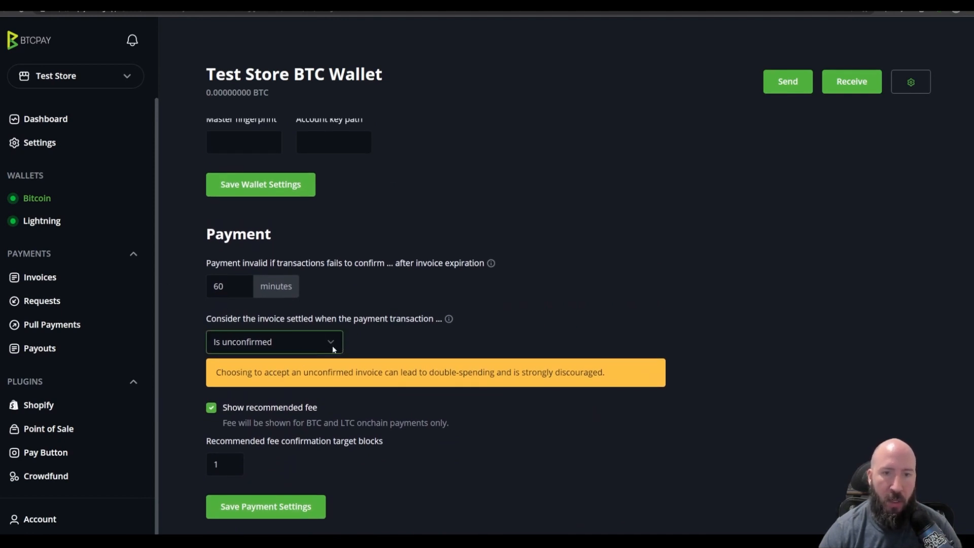
left_click(305, 346)
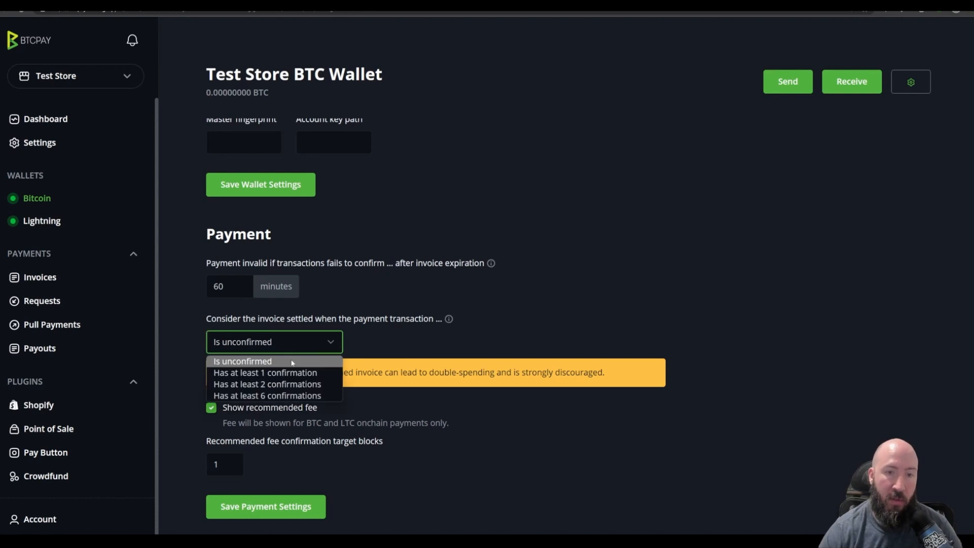
left_click(300, 345)
left_click(300, 345)
left_click(300, 373)
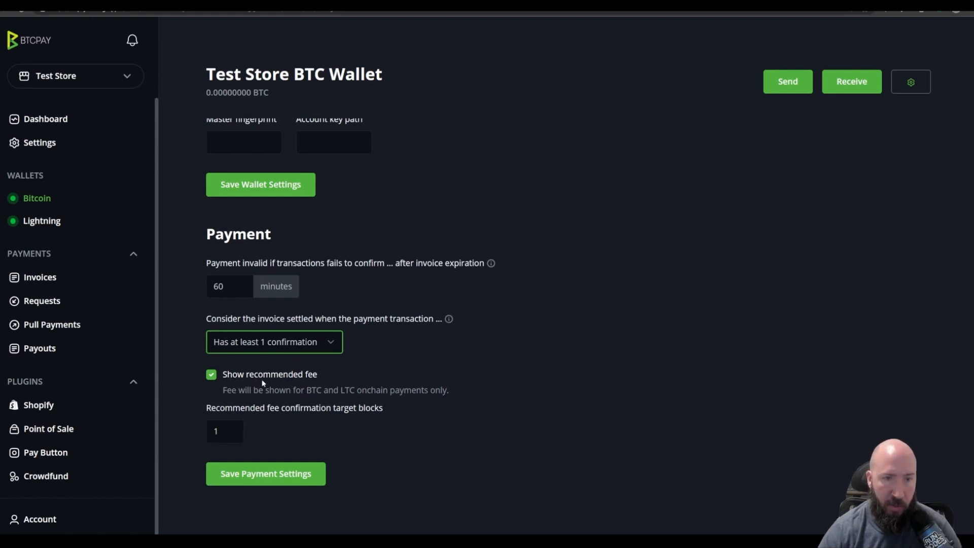
Review the payment invalidation time and the recommended fee confirmation target, and save the payment settings.
double_click(239, 286)
left_click_drag(216, 287, 218, 286)
left_click(417, 309)
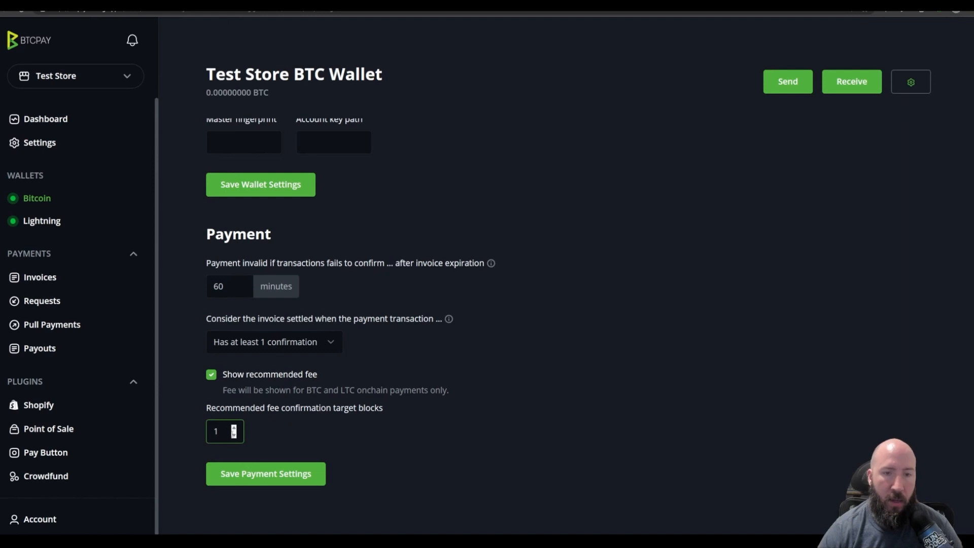
scroll(366, 452, "up", 3)
scroll(355, 457, "down", 4)
left_click(254, 435)
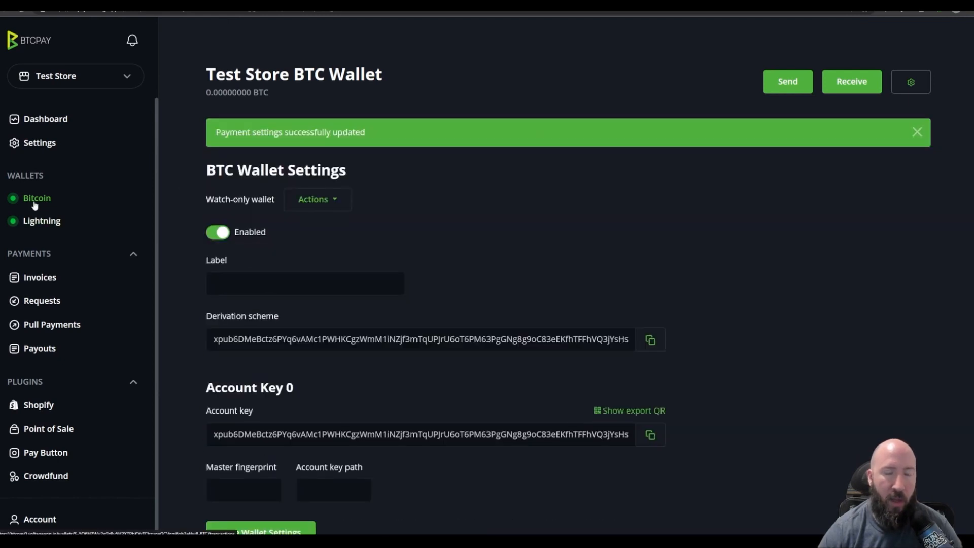